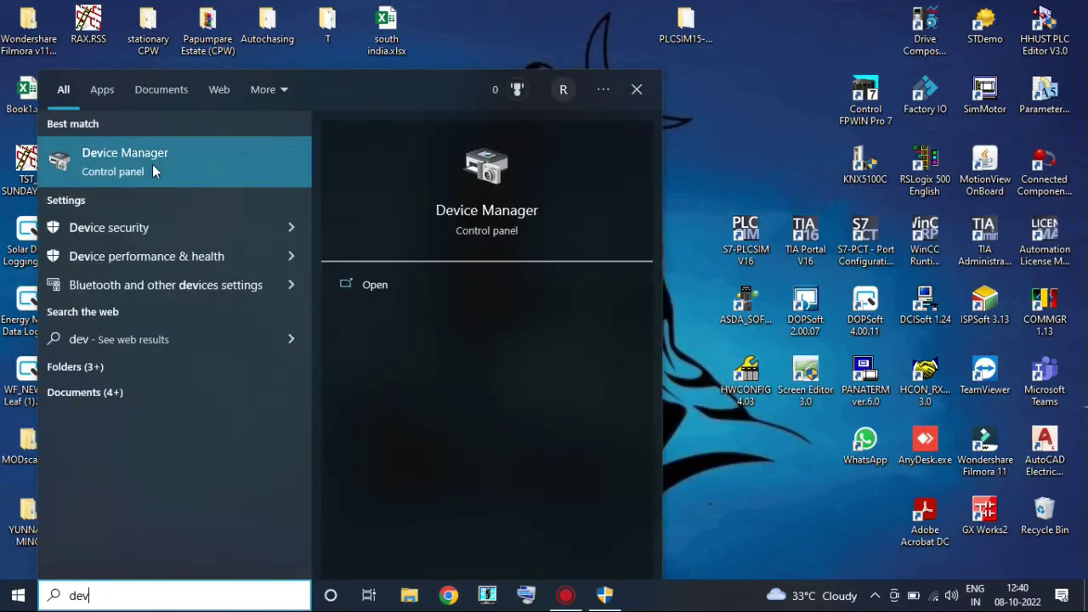
Confirm in Device Manager that the USB Serial Device is on COM9, then minimize the window.
click(154, 170)
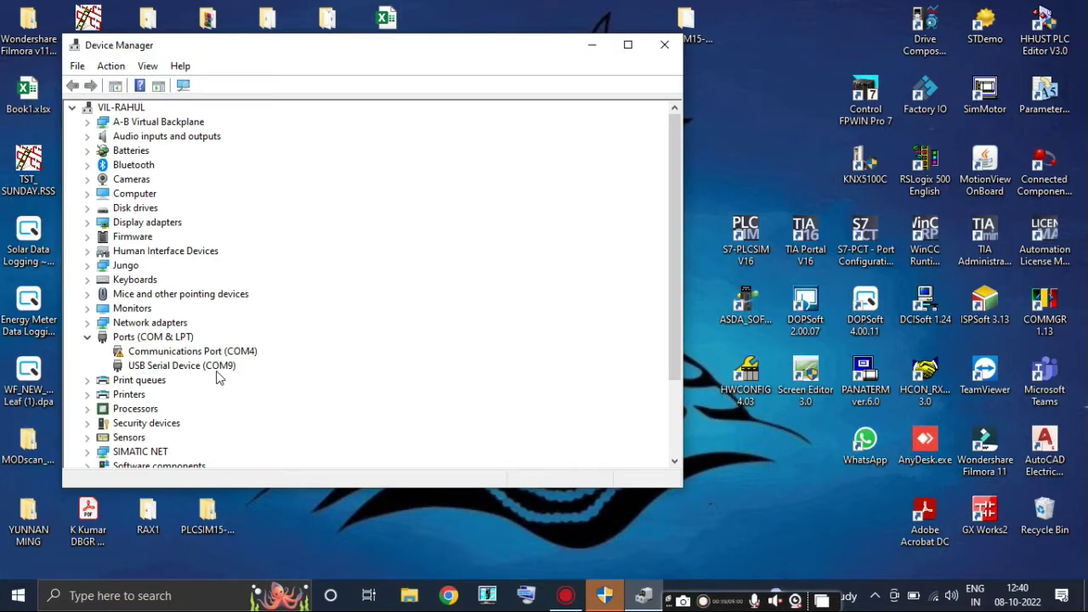
click(585, 47)
Approve the administrator prompt so KNX5100C launches.
mouse_move(607, 598)
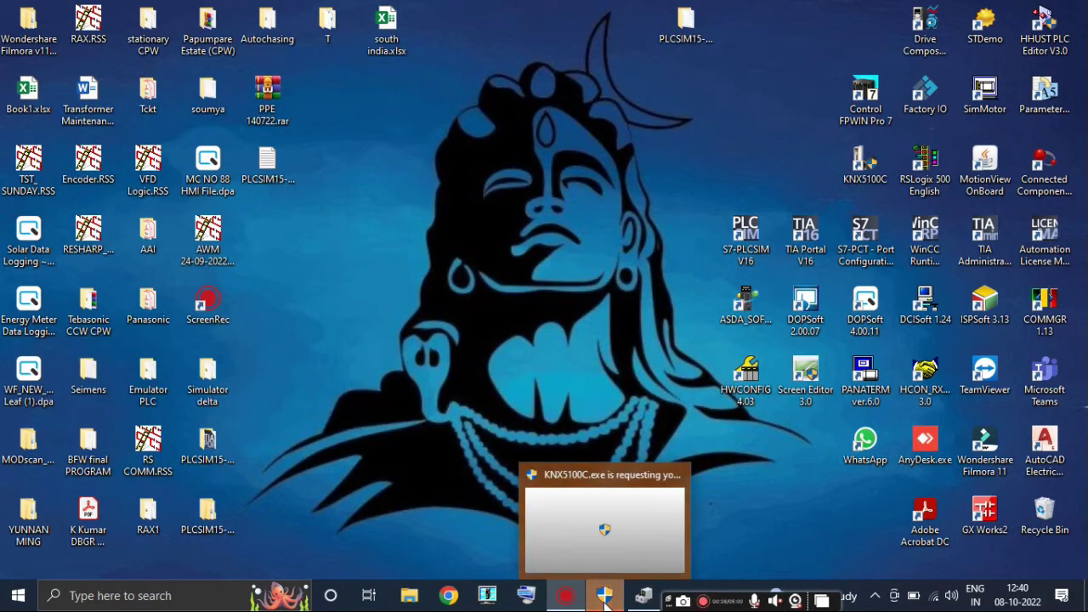
click(607, 598)
click(445, 399)
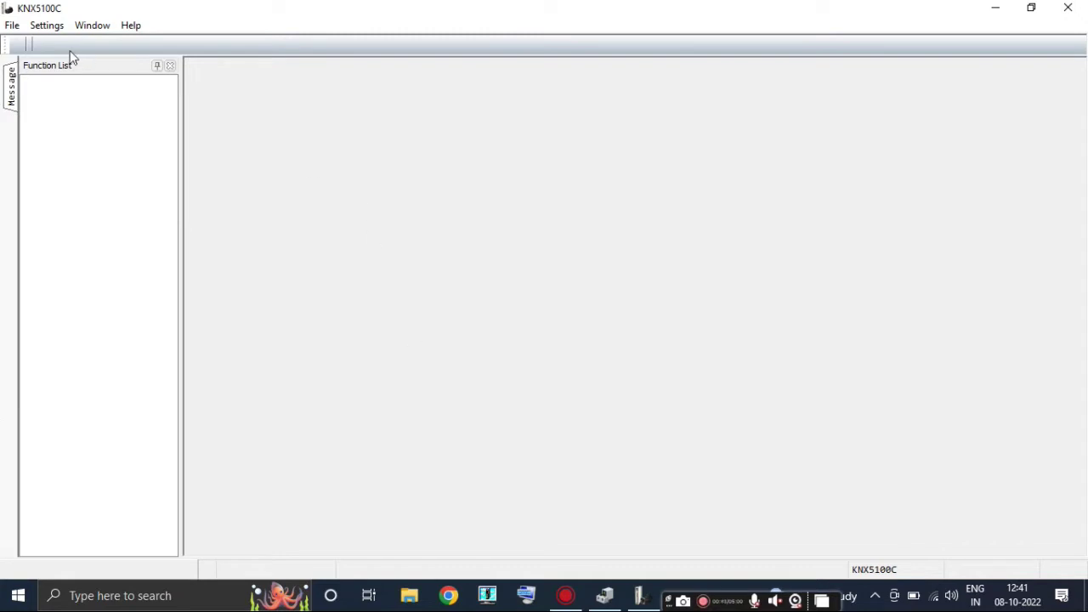
Create a new project named Tuning_Kintix_5100, replacing the rejected spaces with underscores.
click(21, 28)
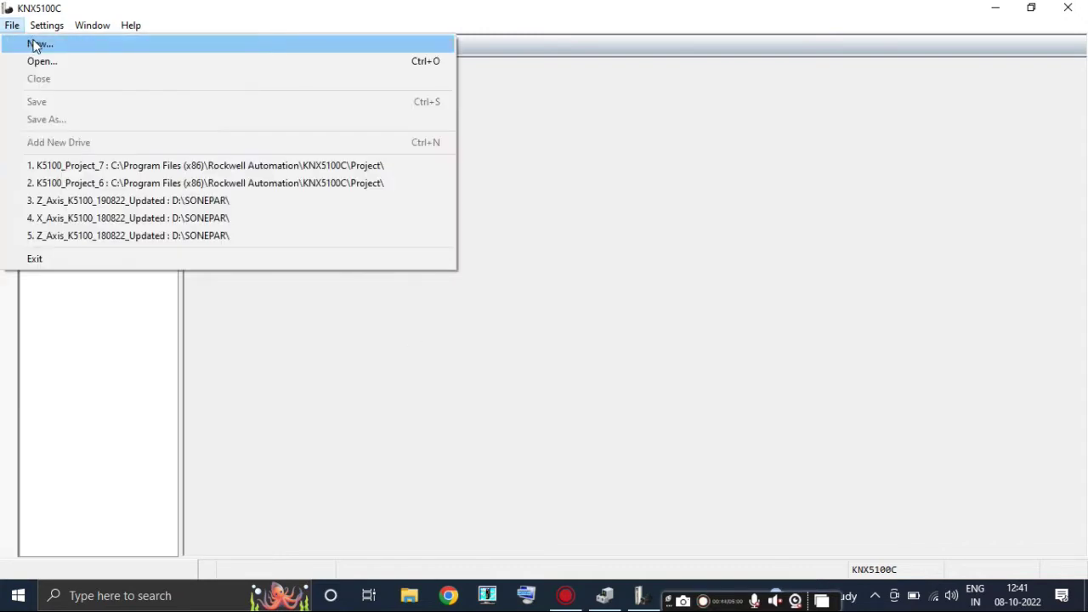
click(34, 44)
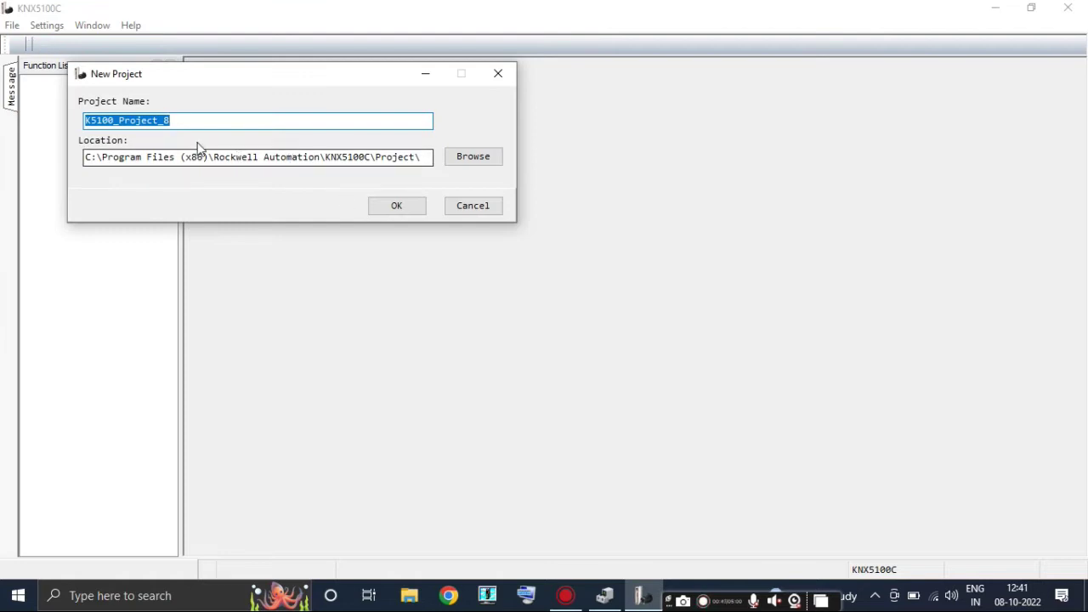
text(T)
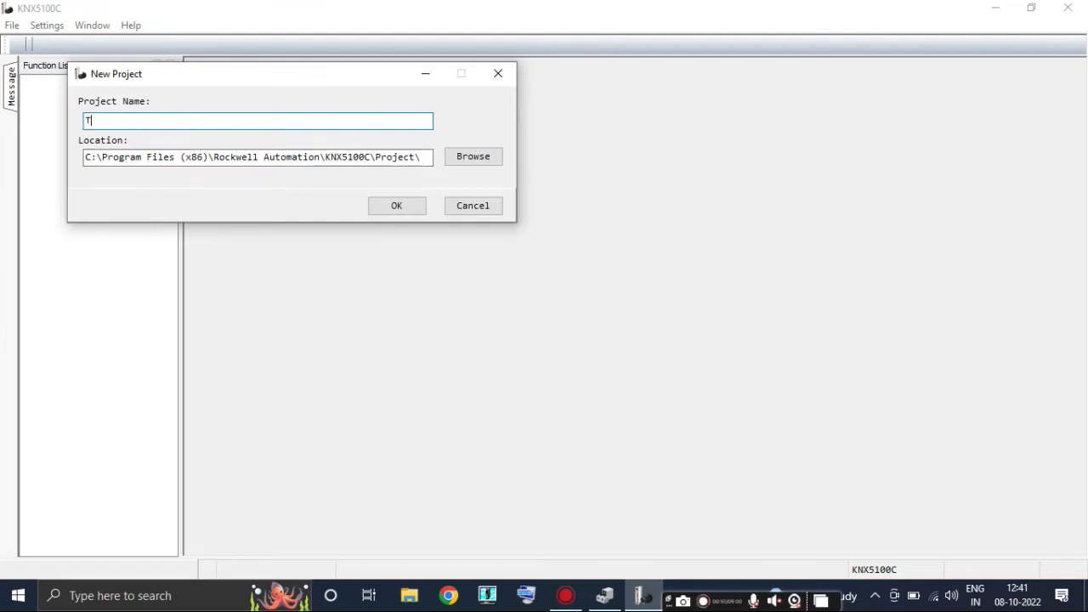
text(uning Kint)
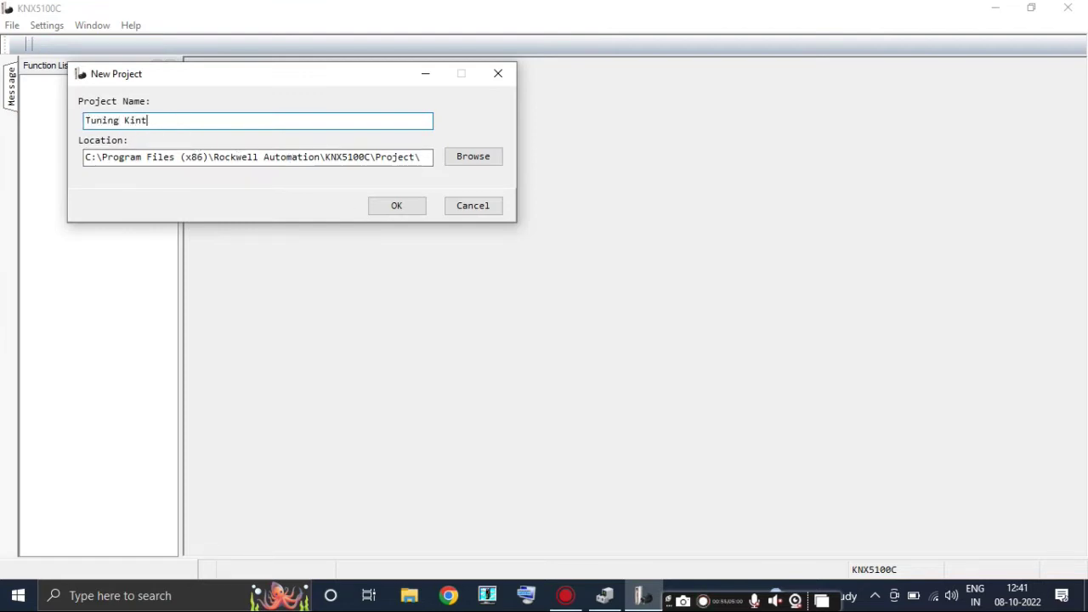
text(ix 5100)
click(400, 206)
click(591, 357)
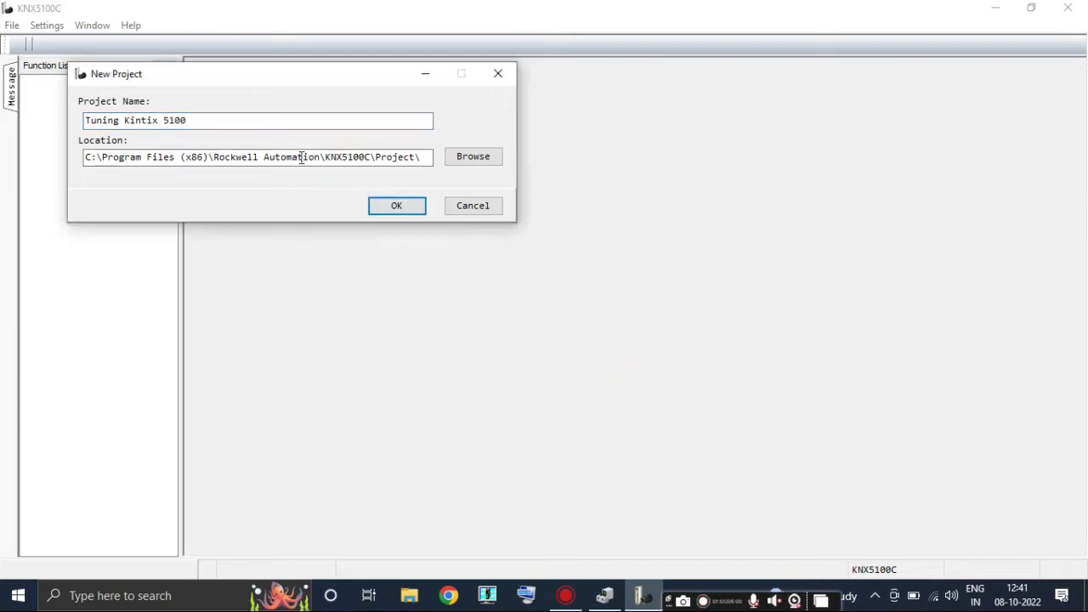
click(163, 120)
key(BackSpace)
text(_)
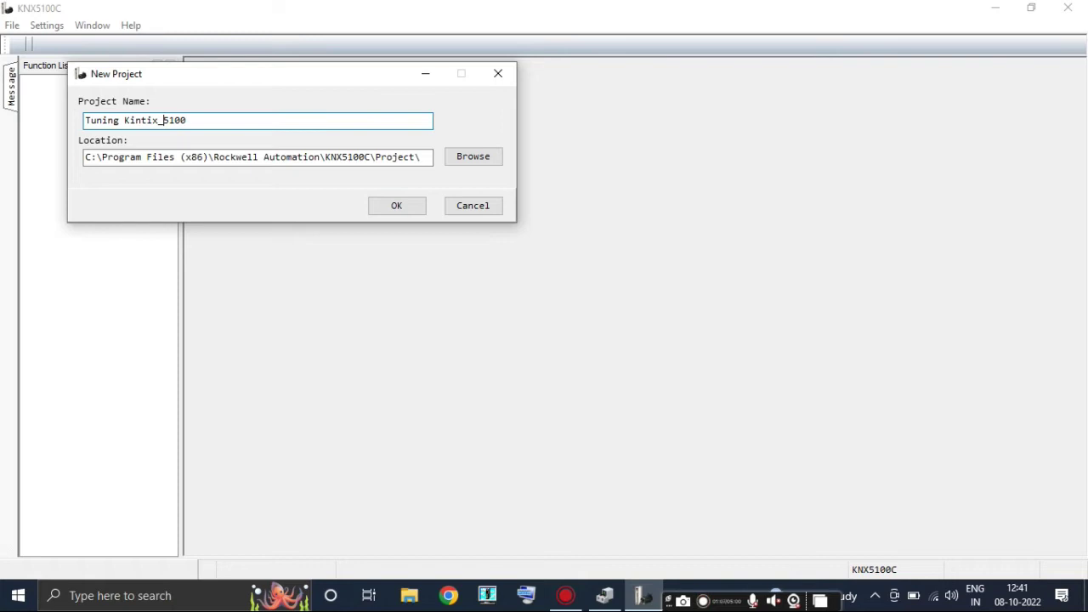
key(BackSpace)
text(_)
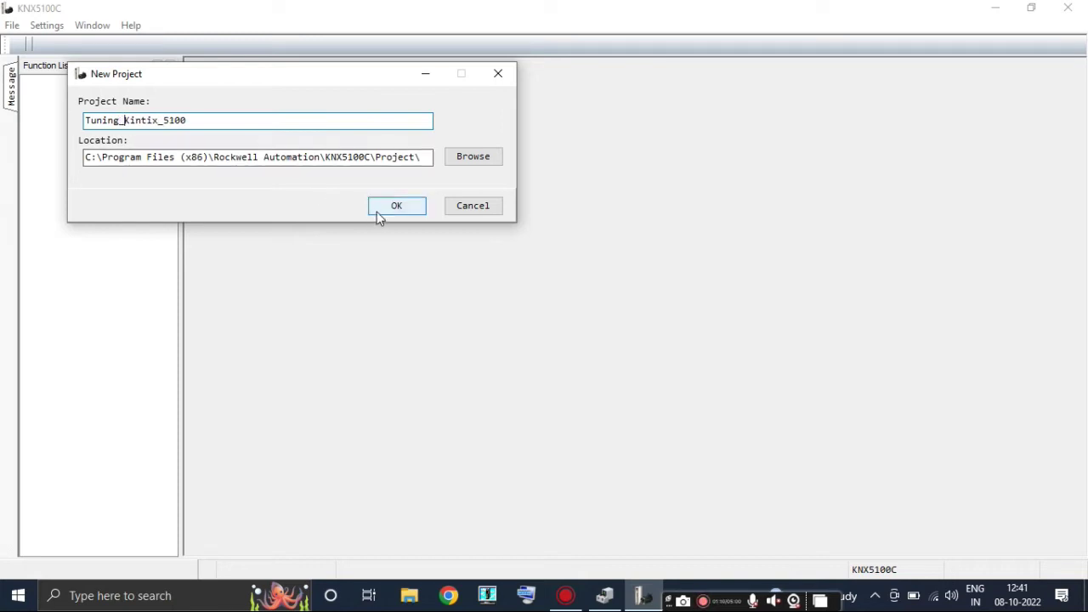
click(379, 209)
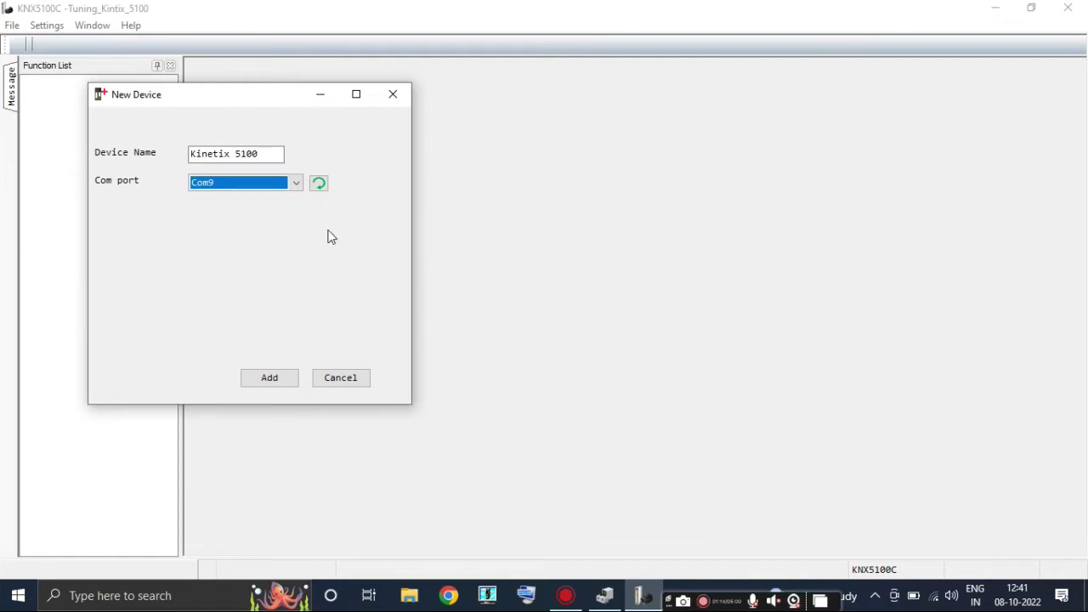
Add the Kinetix 5100 drive on Com9, go online, and upload all drive parameters.
click(274, 376)
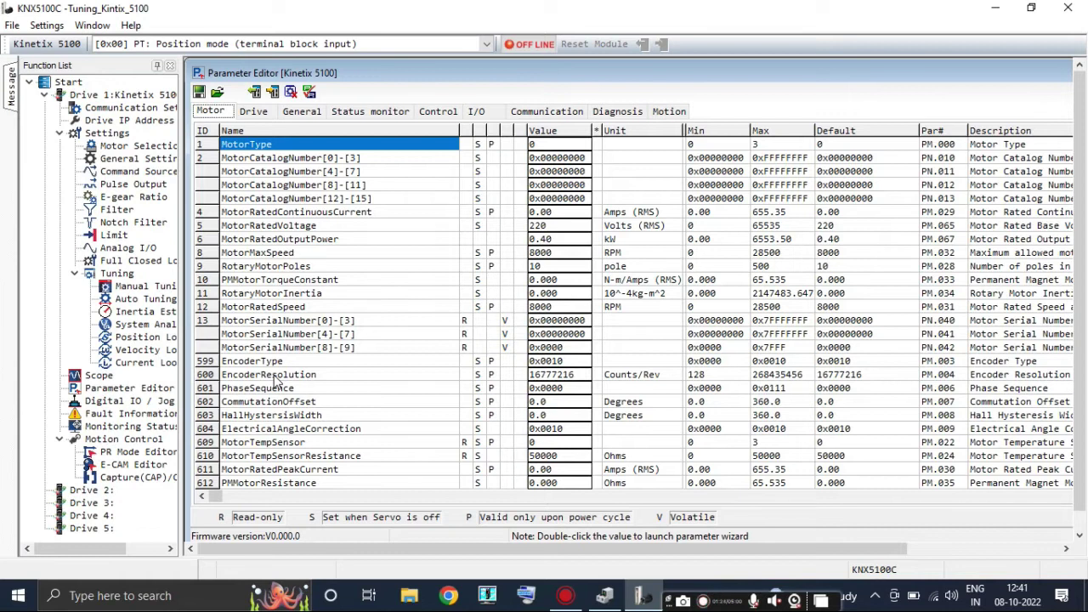
click(521, 47)
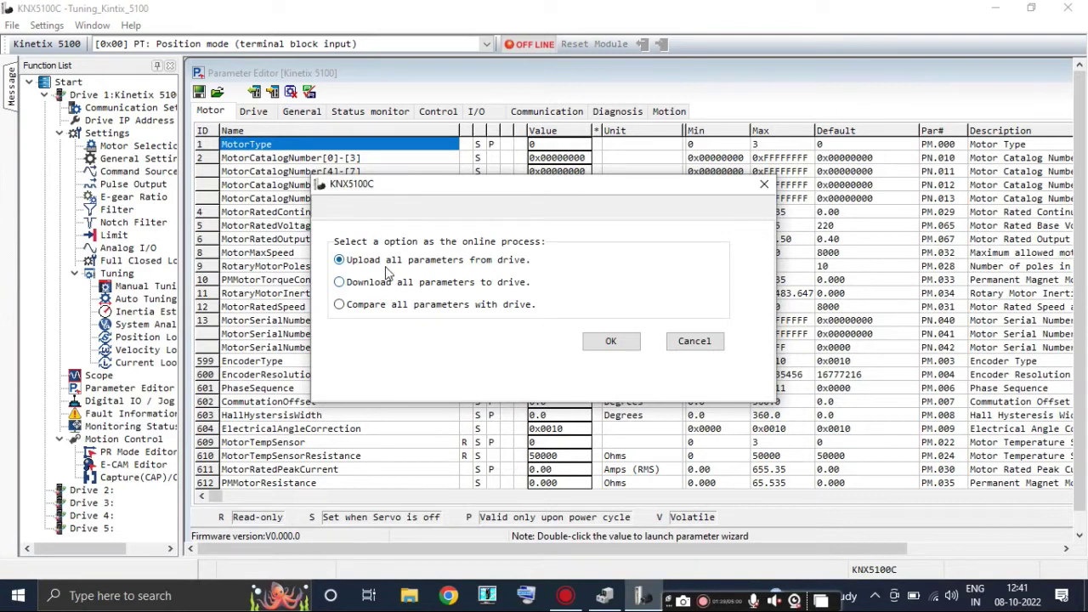
click(610, 340)
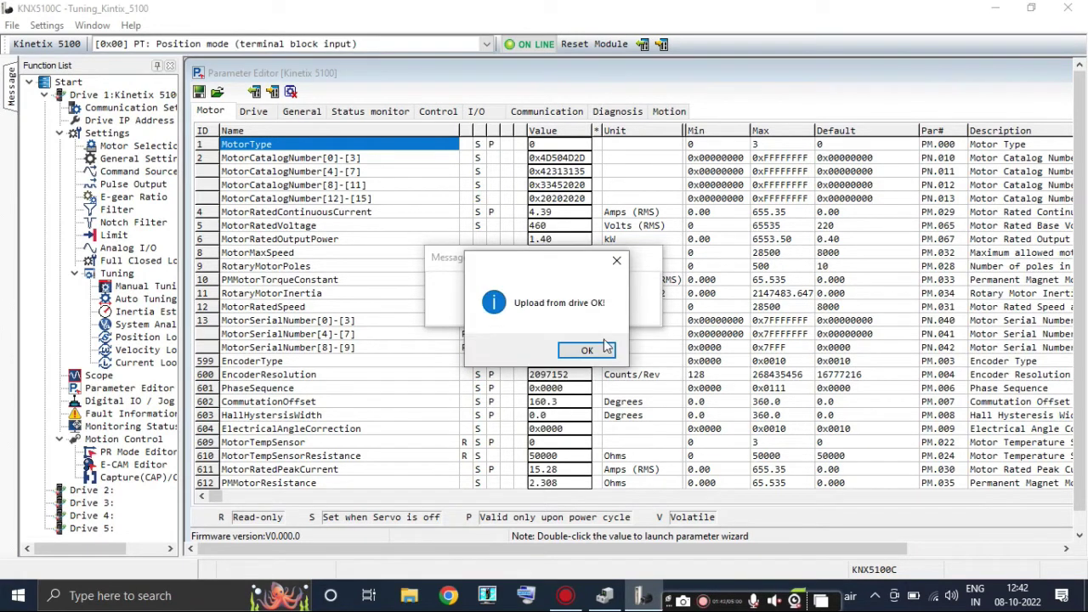
click(586, 351)
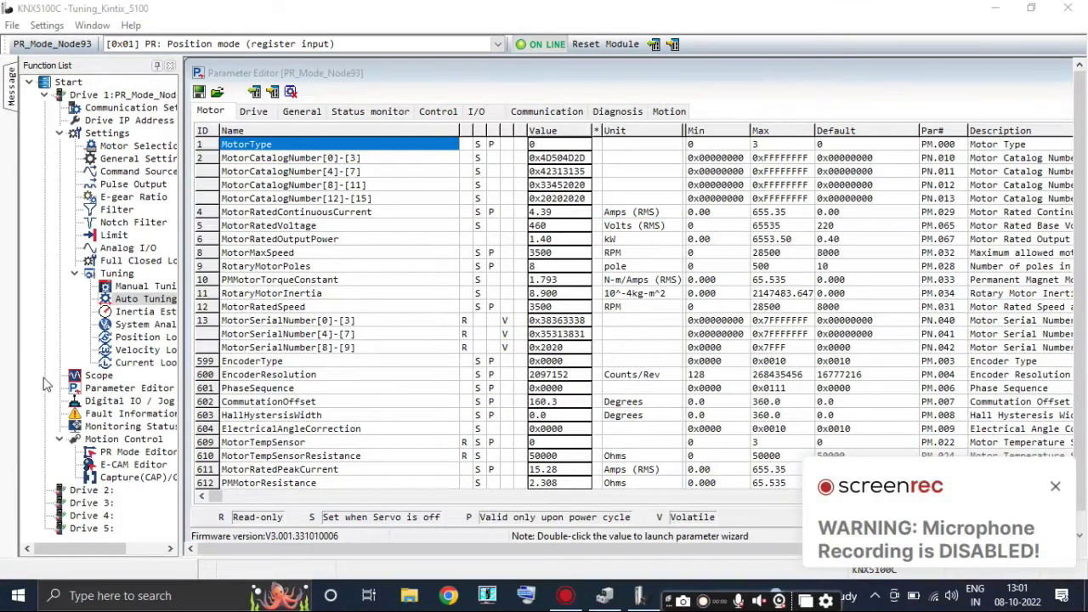
Start Auto Tuning with servo-drive-generated motion and switch the servo on.
double_click(133, 300)
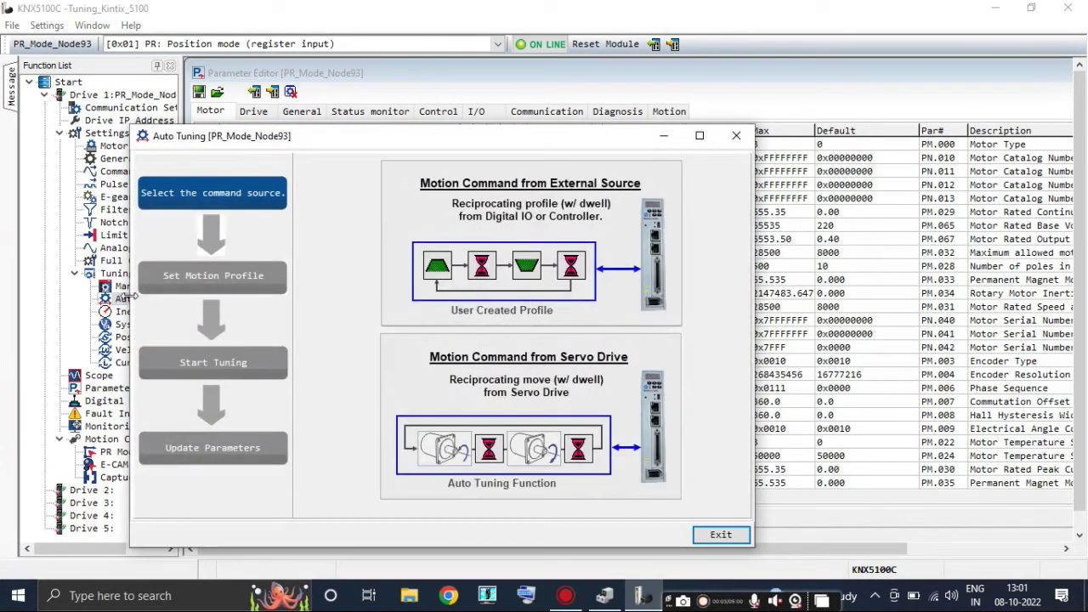
click(497, 446)
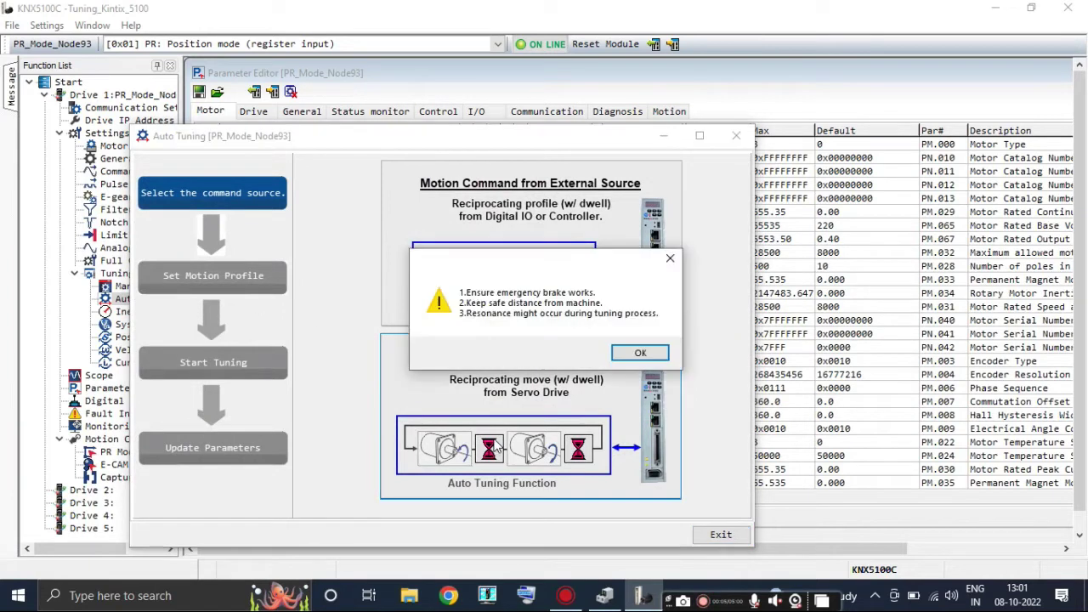
click(639, 353)
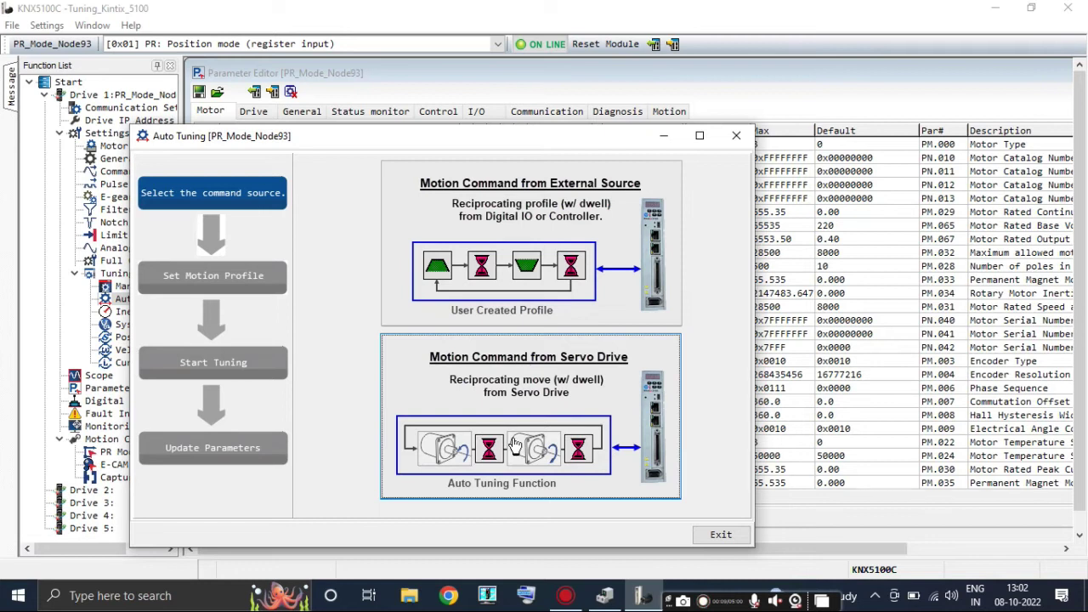
click(478, 436)
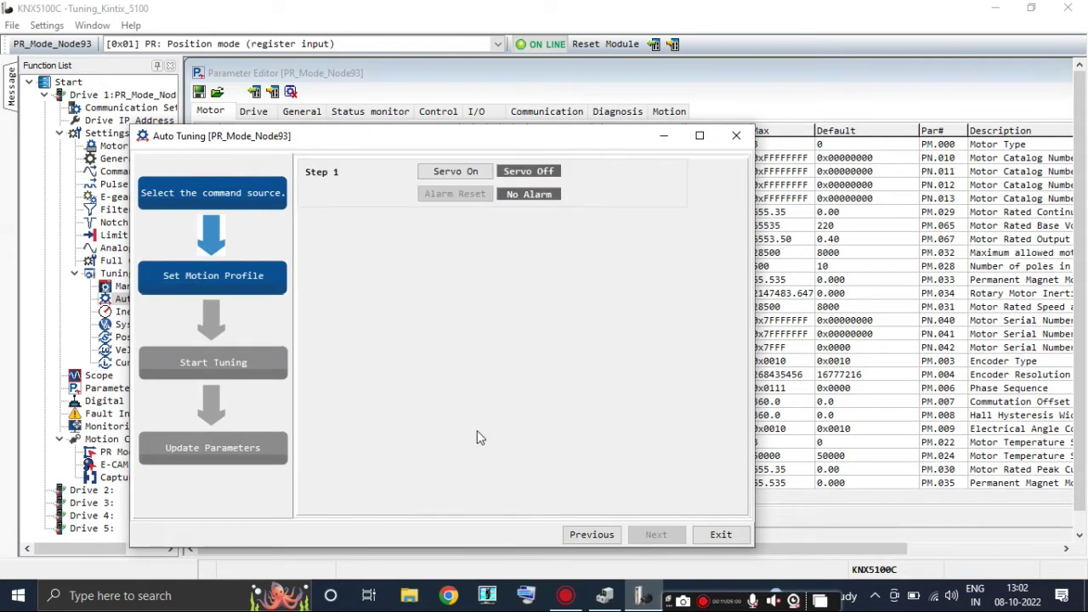
click(470, 174)
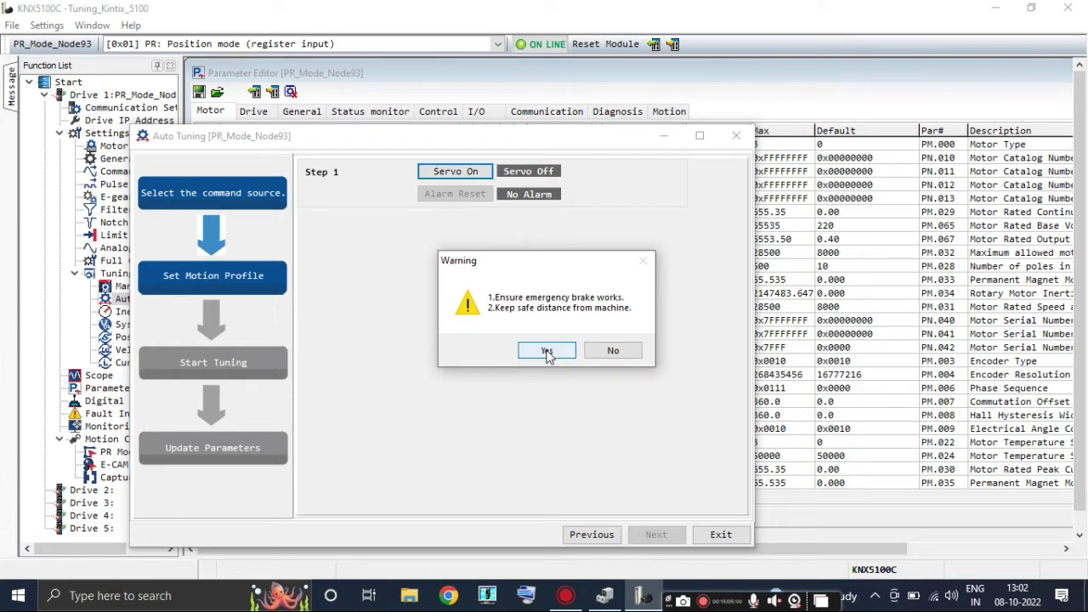
click(547, 351)
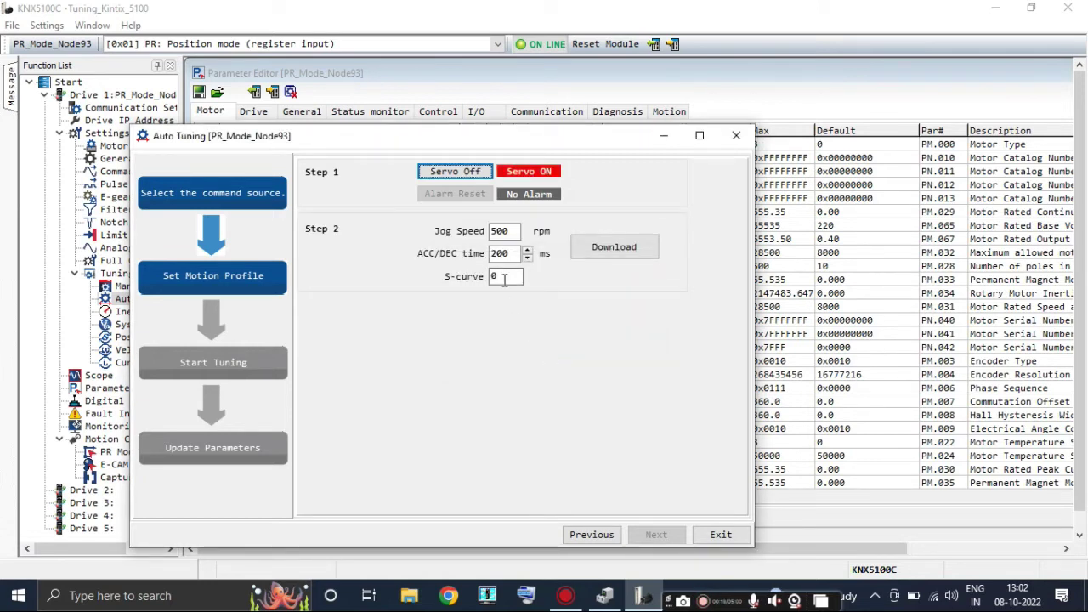
Set jog speed to 900 rpm and ACC/DEC time to 100 ms, then download them.
click(500, 231)
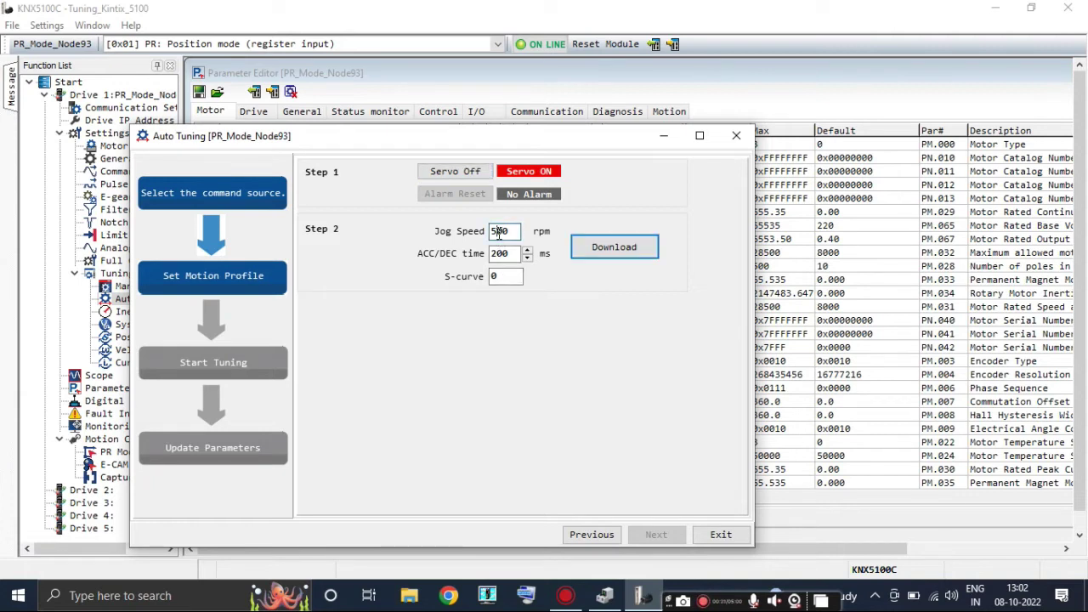
key(BackSpace)
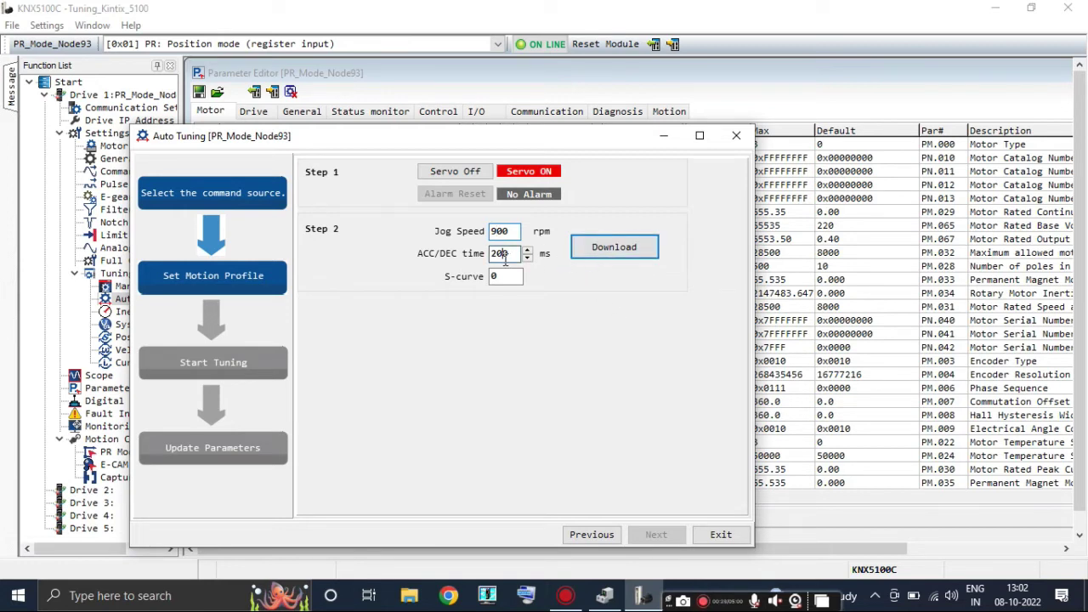
click(499, 256)
text(100)
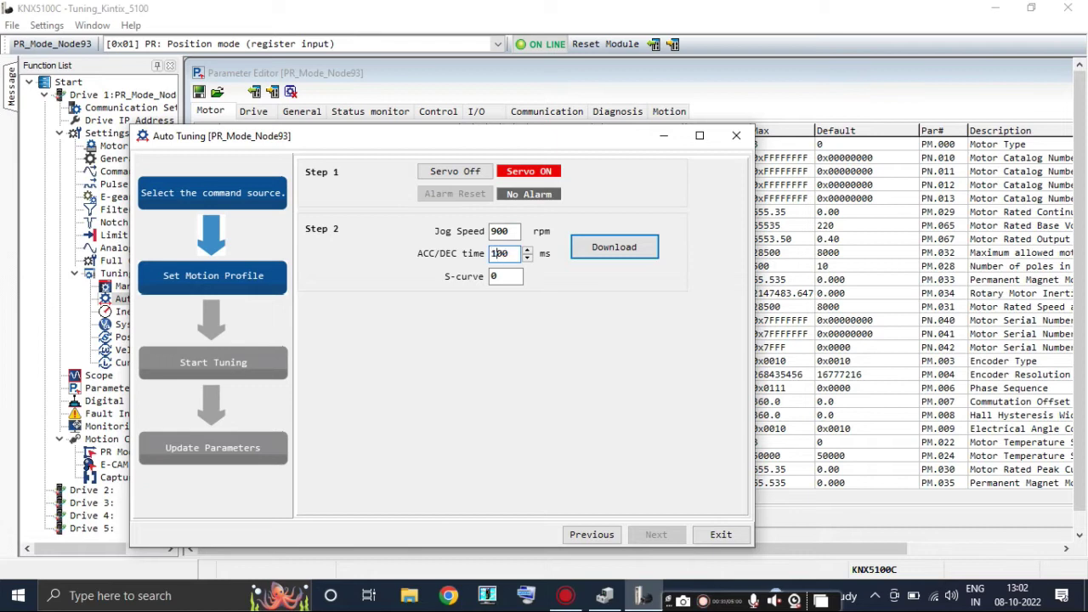
click(625, 257)
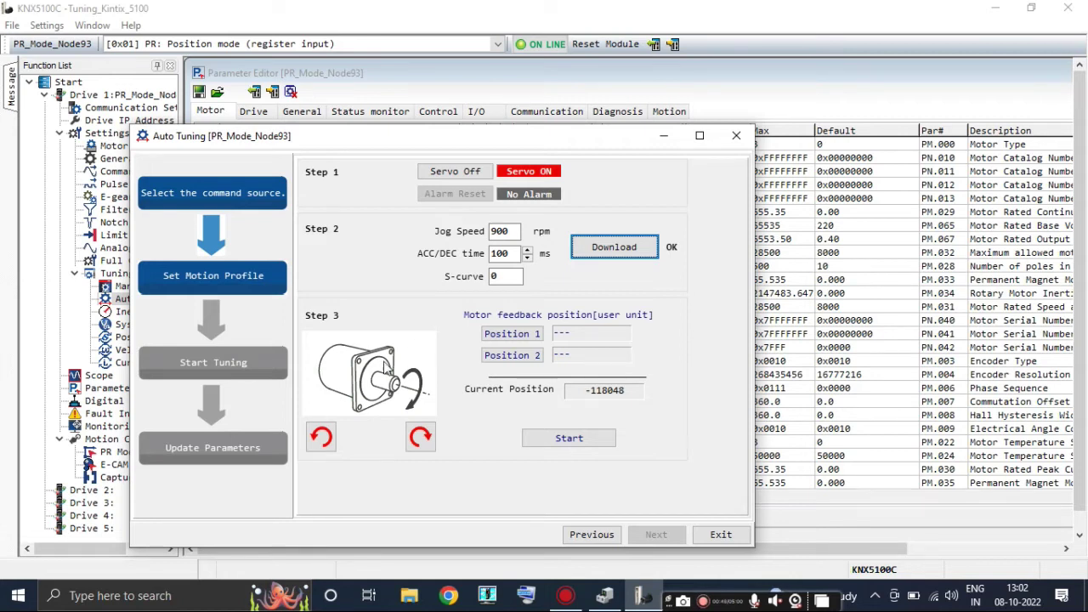
Jog CCW and CW to record Positions -974590 and -72646, then run the reciprocating test.
click(322, 436)
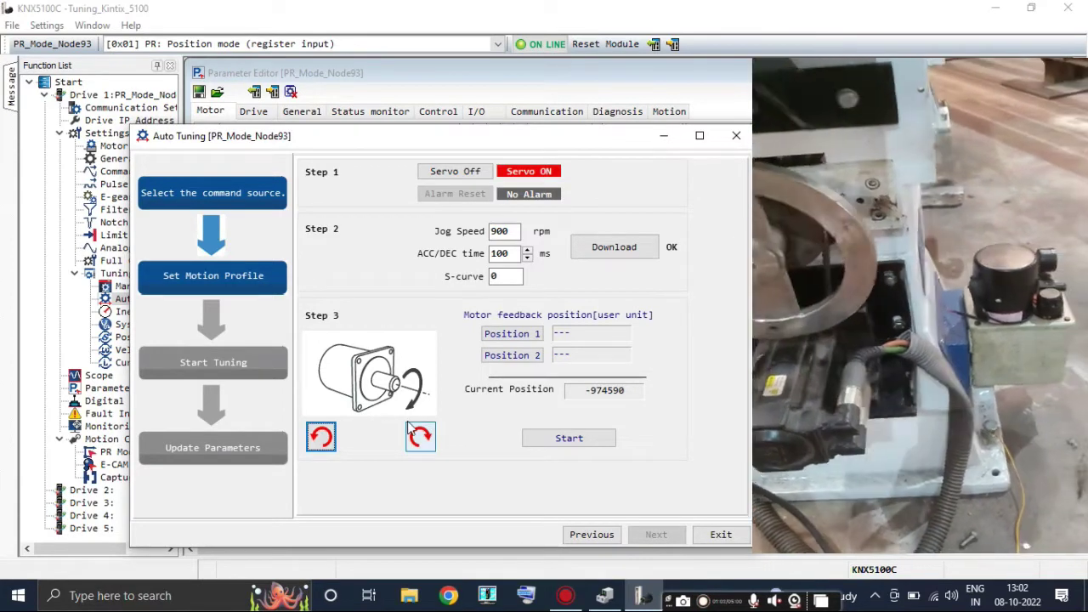
click(505, 337)
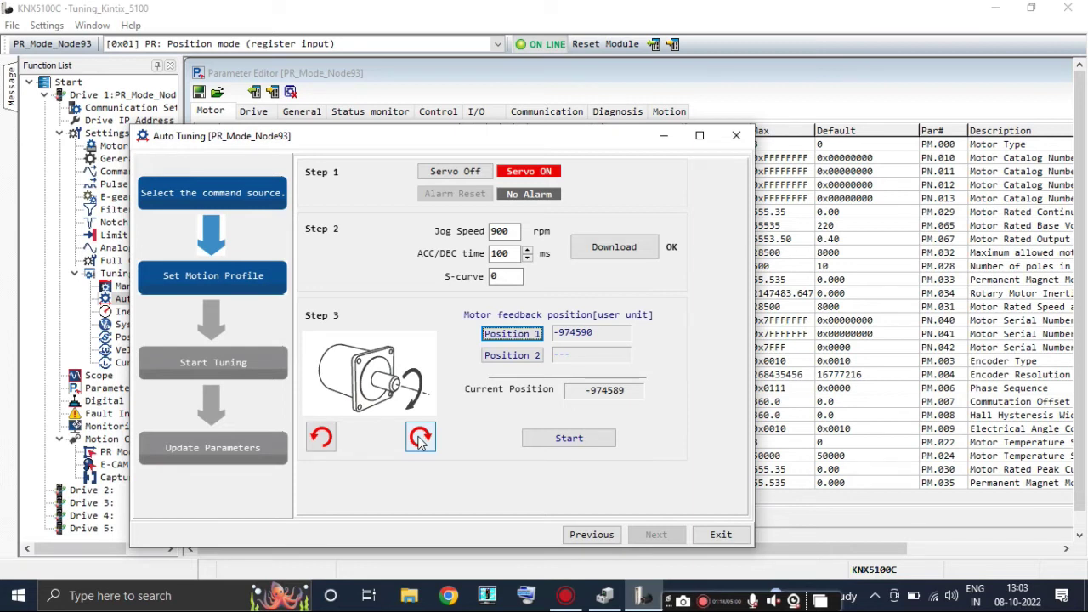
click(420, 438)
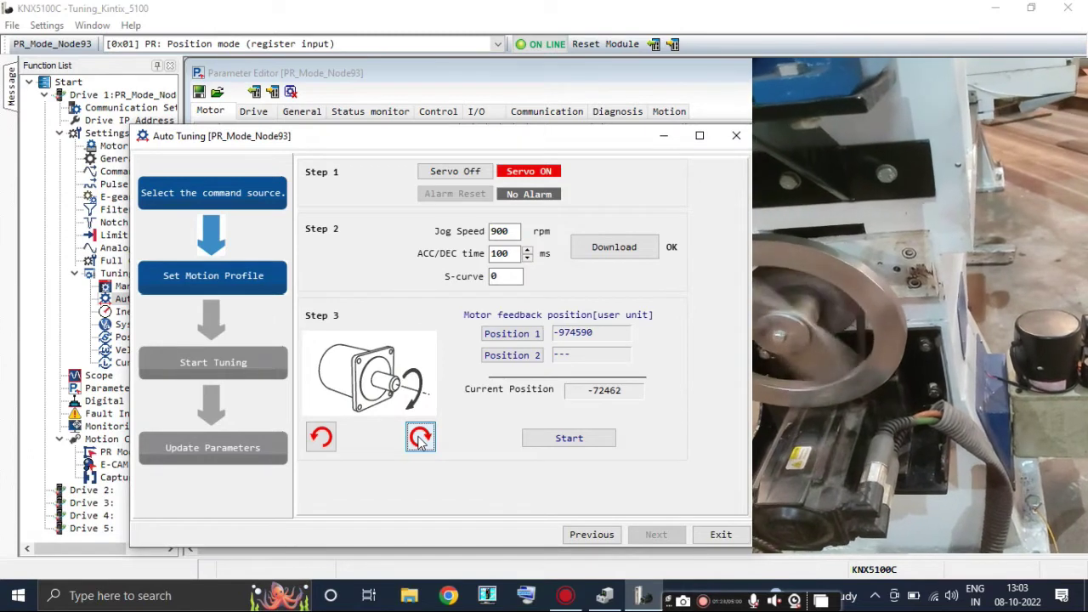
click(504, 357)
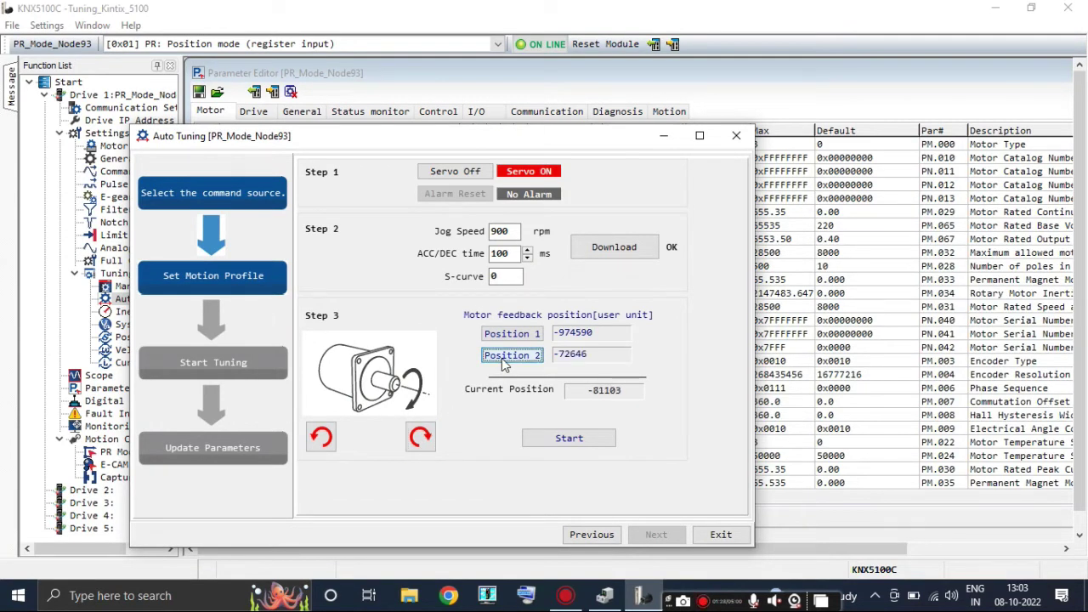
click(568, 439)
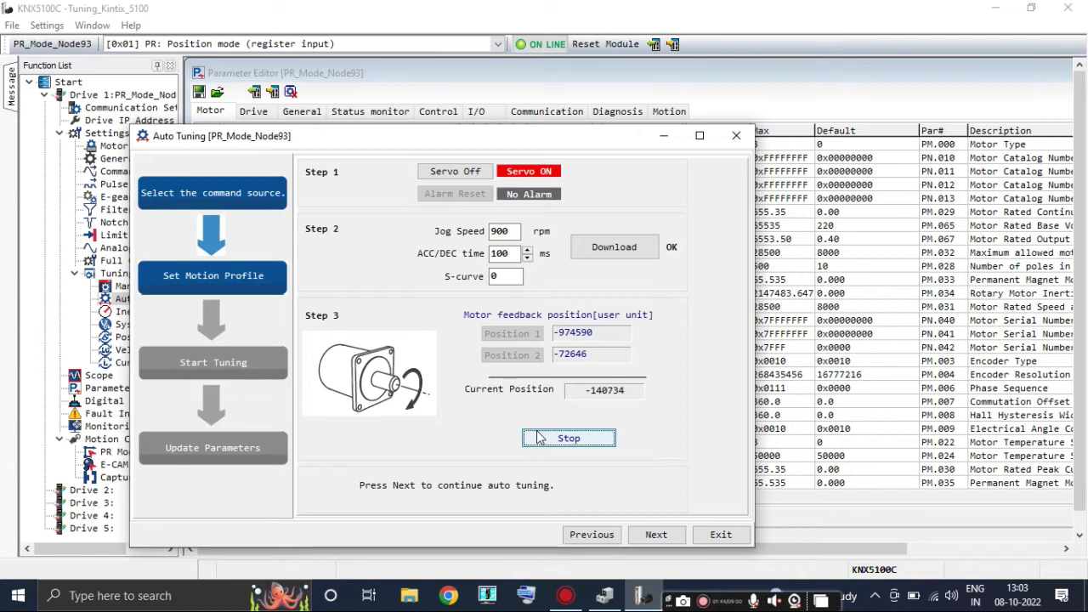
click(650, 535)
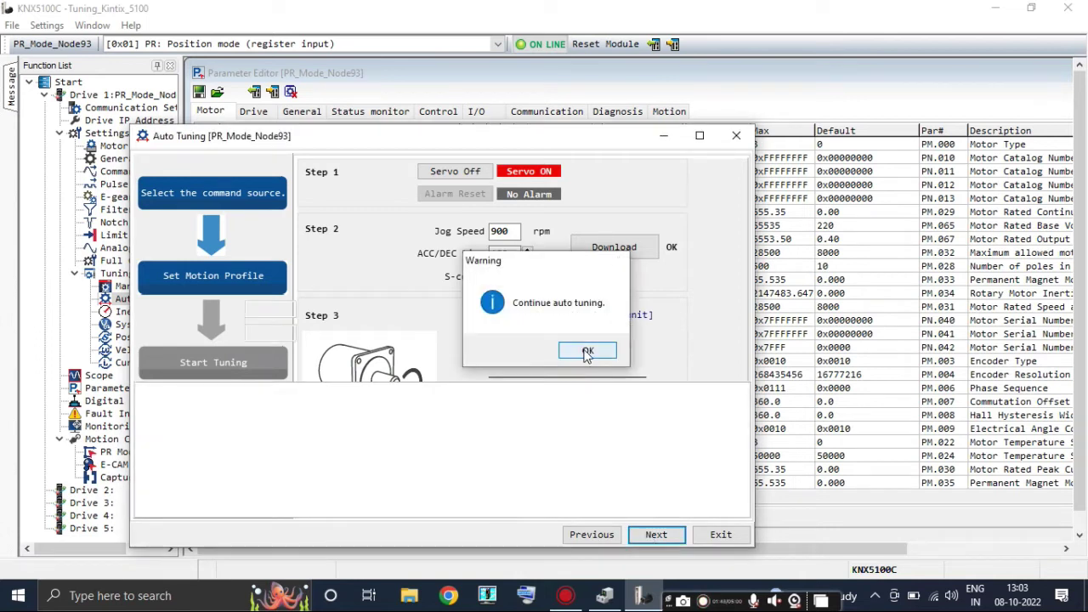
Confirm the warning and let auto tuning run to 100% (22 ms stabilizing, 0 overshoot).
click(586, 352)
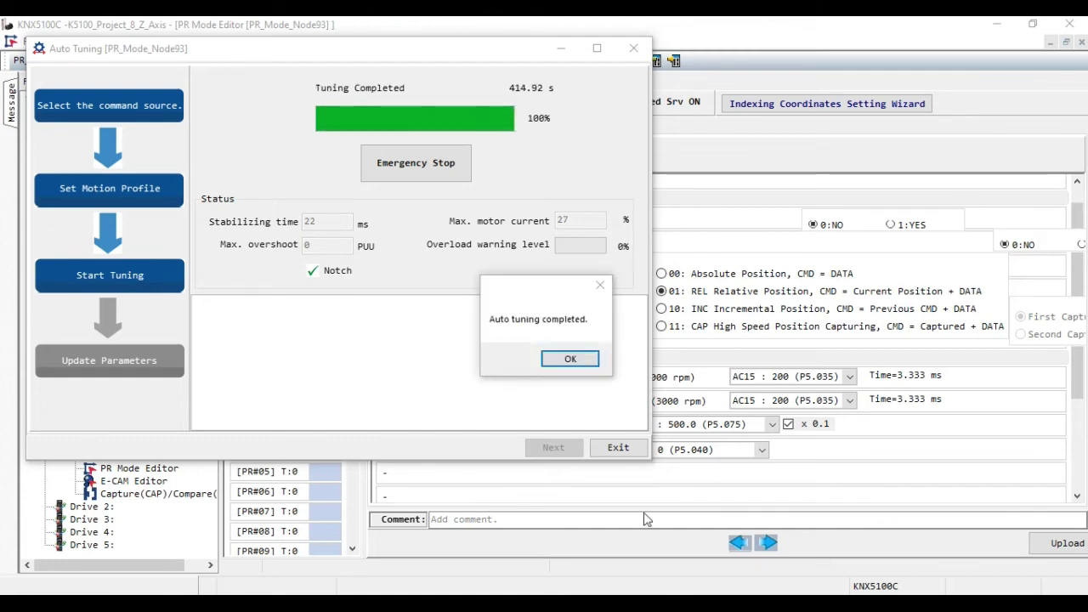
Review the tuned gains, e.g. Position Proportional Gain 39→201 and Velocity Proportional Gain 157→804.
click(583, 365)
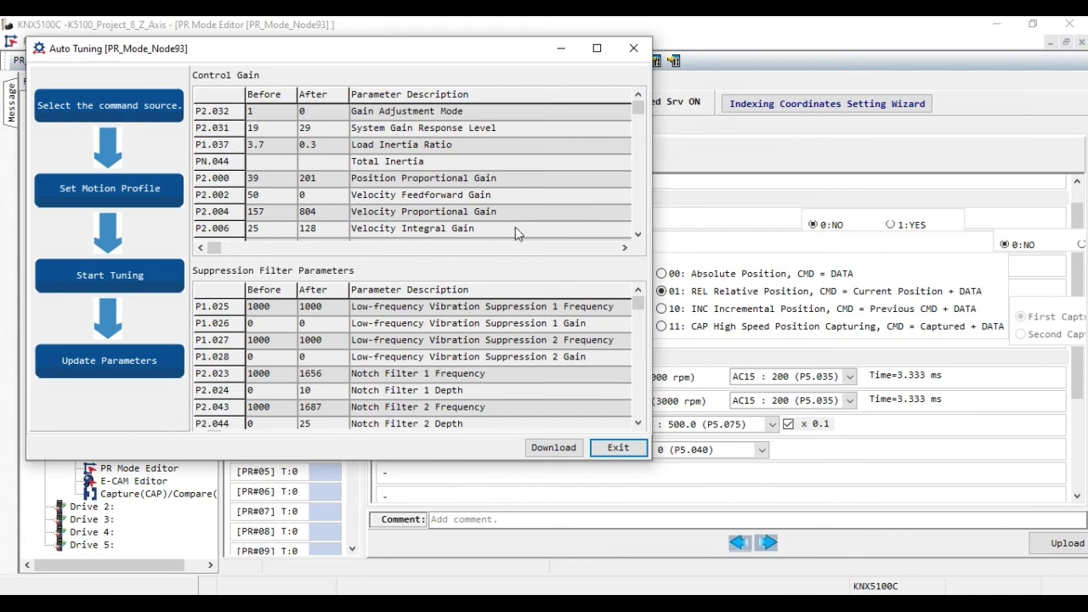
click(638, 235)
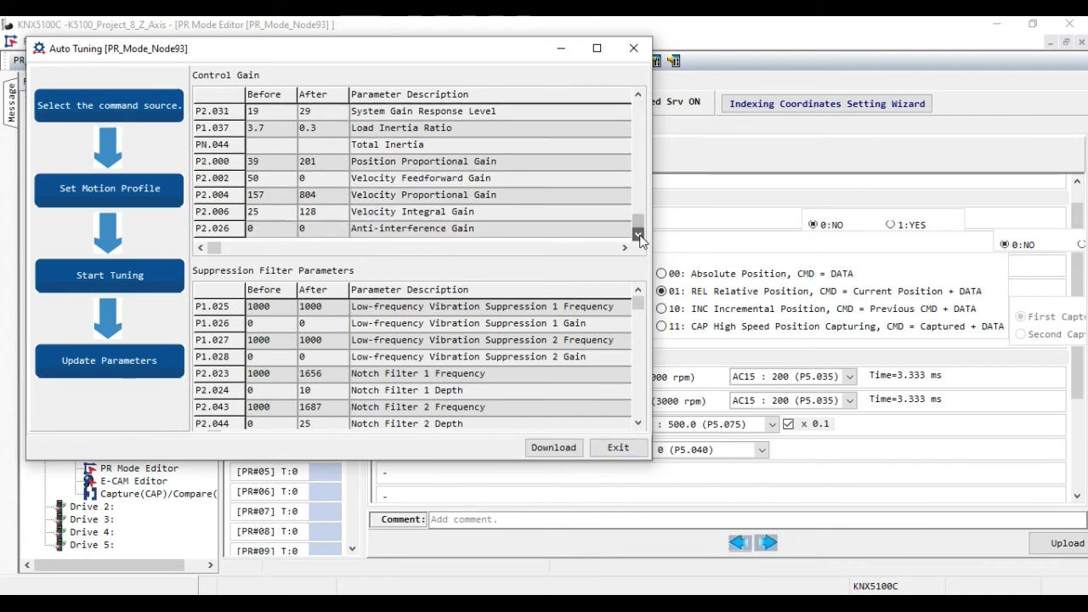